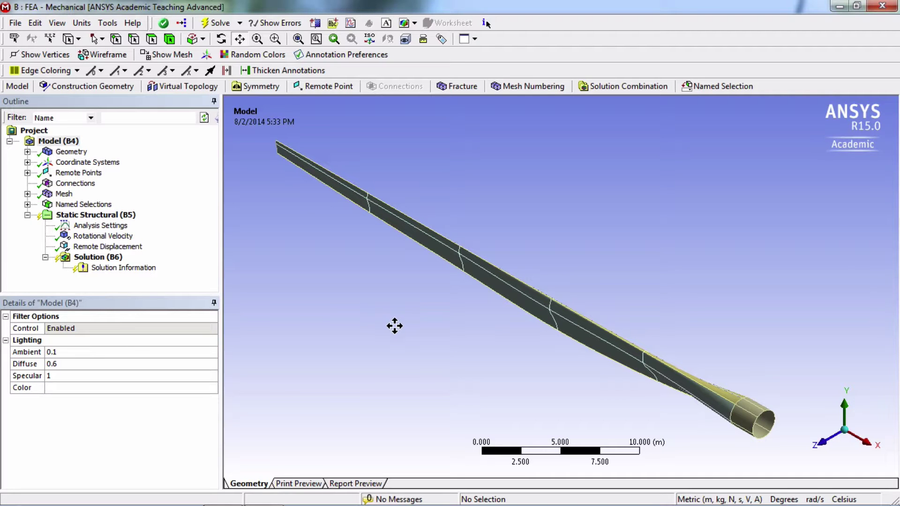
Return to the Workbench schematic, link the CFD system's Solution to the FEA system's Setup, and open that Setup with upstream data read in.
{"action": "left_click", "coordinate": [883, 7]}
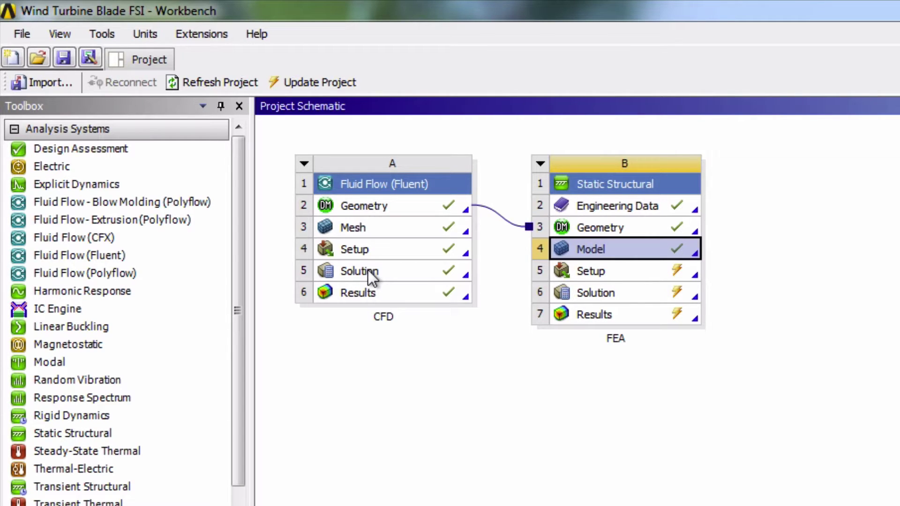
{"action": "left_click_drag", "start_coordinate": [368, 270], "coordinate": [597, 270]}
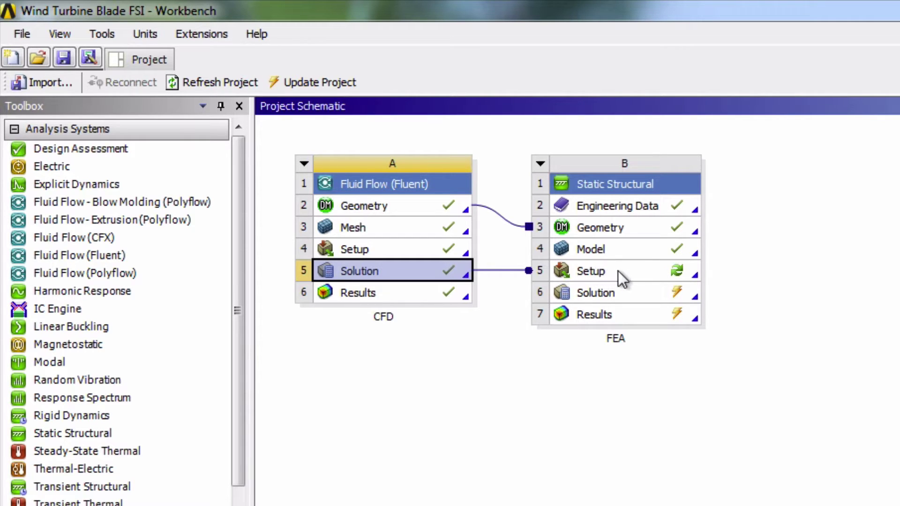
{"action": "double_click", "coordinate": [613, 272]}
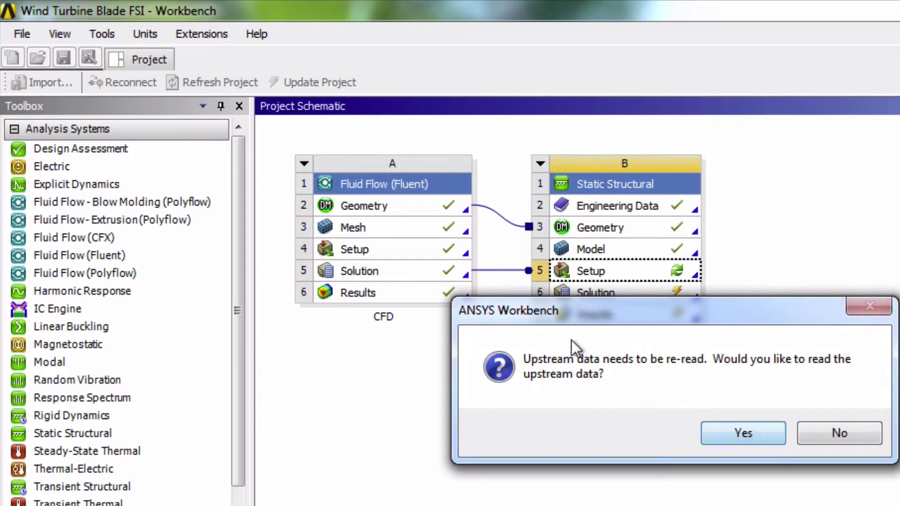
{"action": "left_click", "coordinate": [744, 434]}
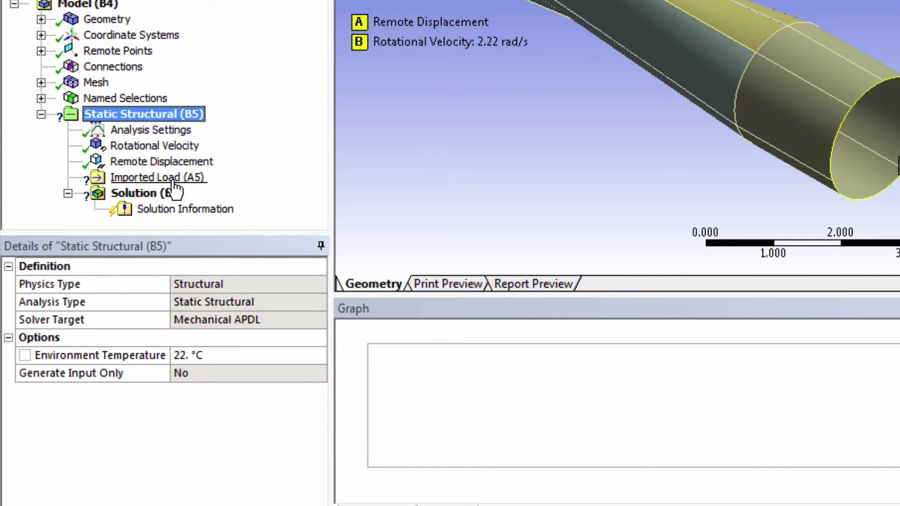
Insert a Pressure load under Imported Load (A5) in the static structural analysis and enlarge the model view.
{"action": "left_click", "coordinate": [173, 179]}
{"action": "right_click", "coordinate": [172, 178]}
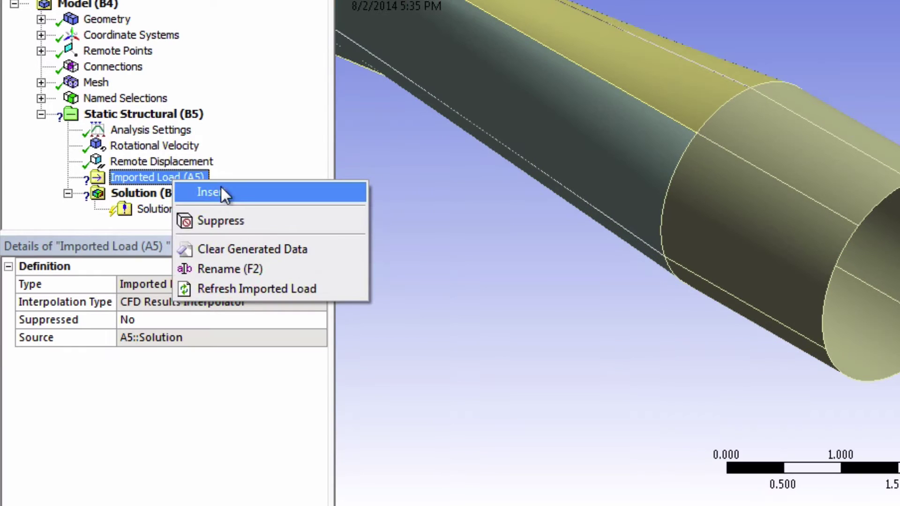
{"action": "mouse_move", "coordinate": [244, 194]}
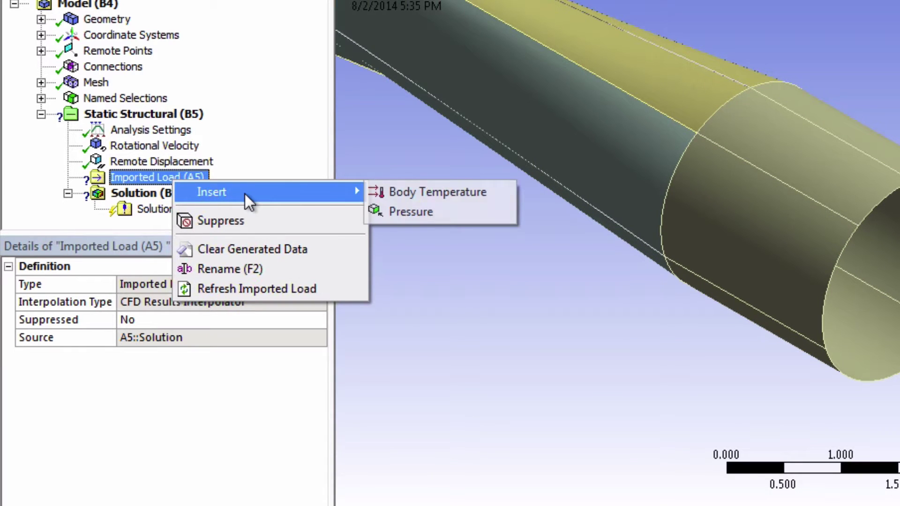
{"action": "left_click", "coordinate": [406, 211]}
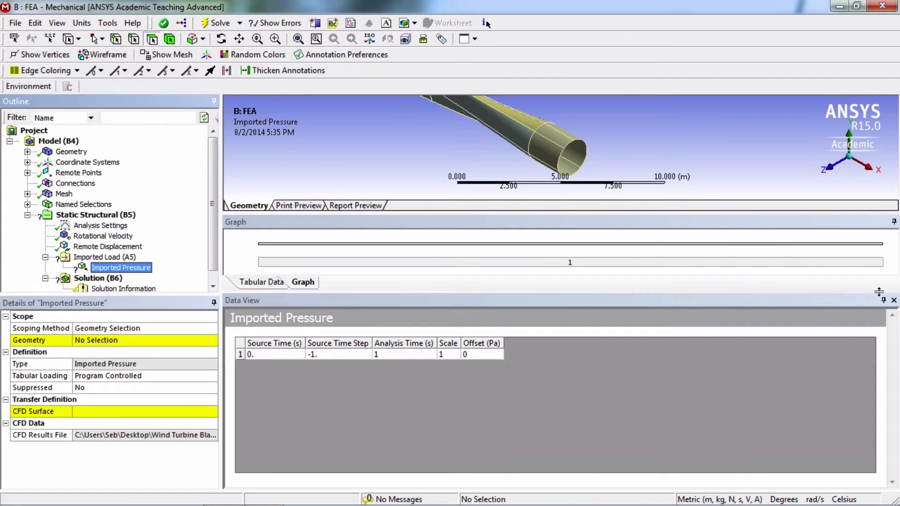
{"action": "left_click_drag", "start_coordinate": [814, 296], "coordinate": [814, 412]}
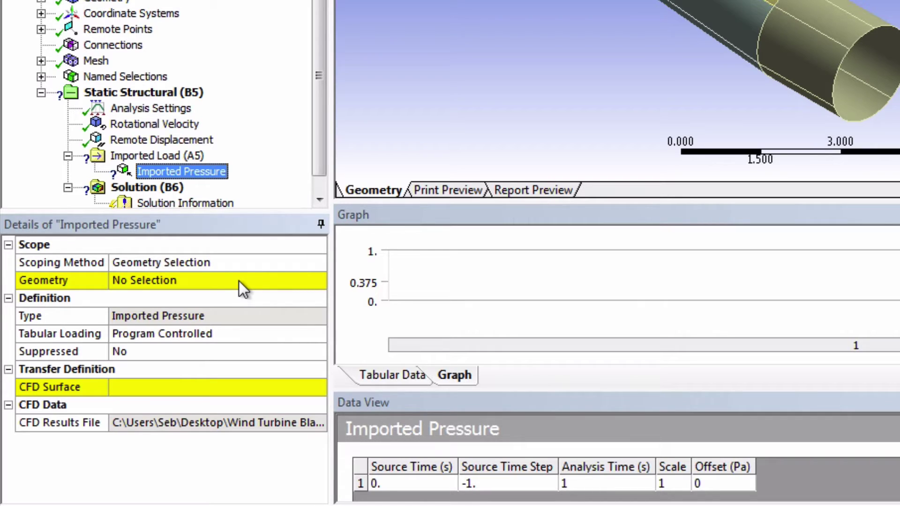
Scope the imported pressure by Named Selection to Blade Surface.
{"action": "left_click", "coordinate": [244, 262]}
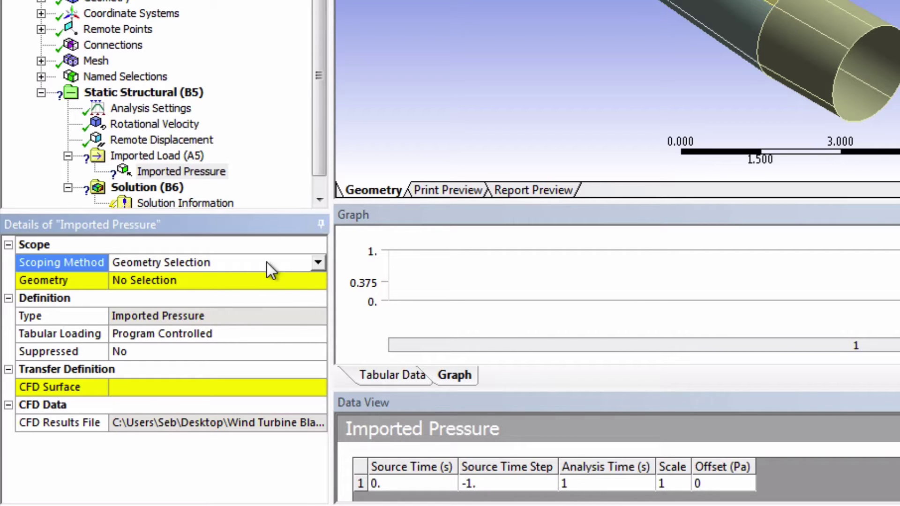
{"action": "left_click", "coordinate": [319, 263]}
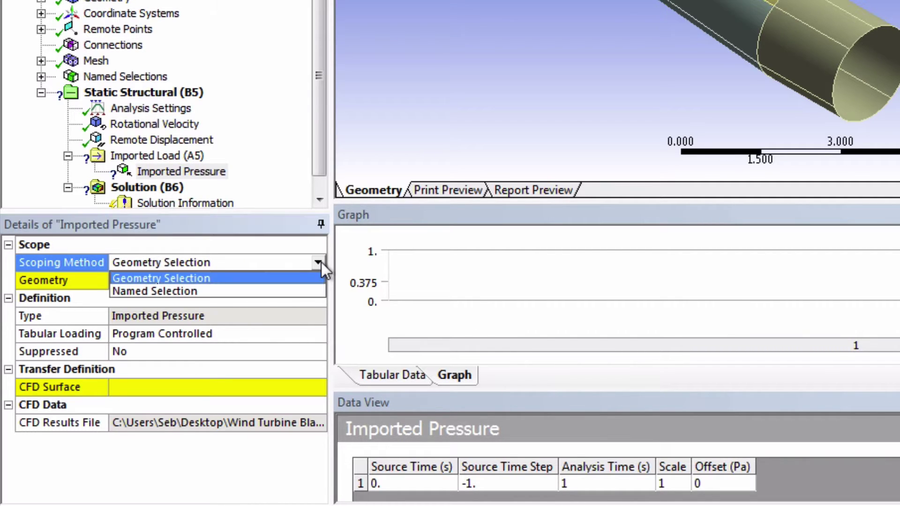
{"action": "left_click", "coordinate": [216, 288]}
{"action": "left_click", "coordinate": [253, 280]}
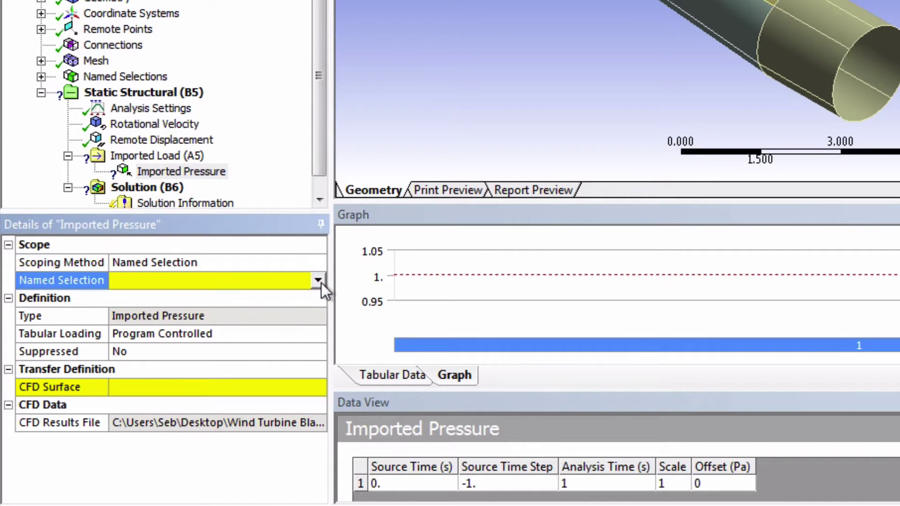
{"action": "left_click", "coordinate": [318, 280]}
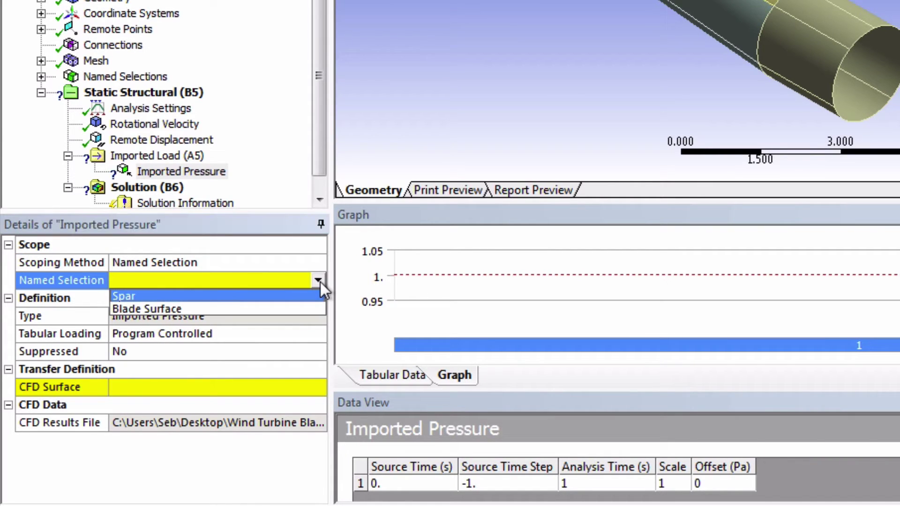
{"action": "left_click", "coordinate": [188, 309]}
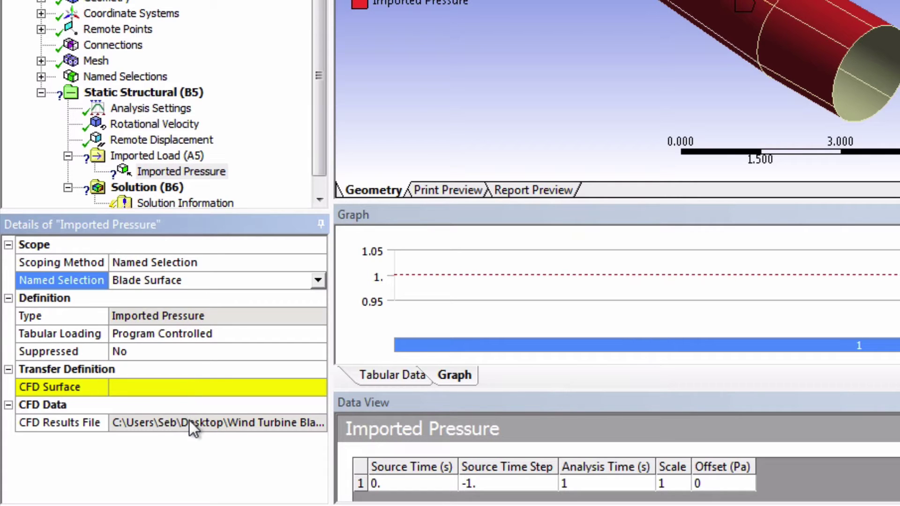
Set the imported pressure's CFD surface to blade and import the load.
{"action": "left_click", "coordinate": [286, 386]}
{"action": "left_click", "coordinate": [315, 386]}
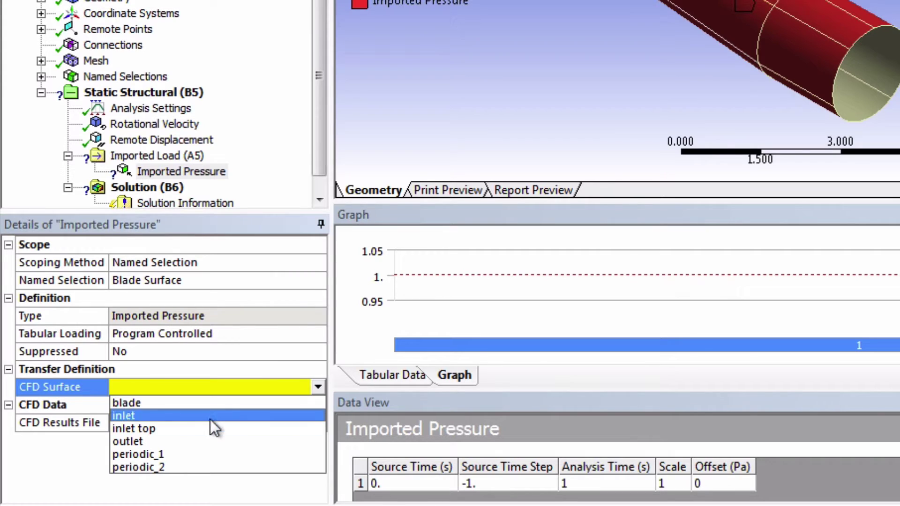
{"action": "left_click", "coordinate": [203, 407]}
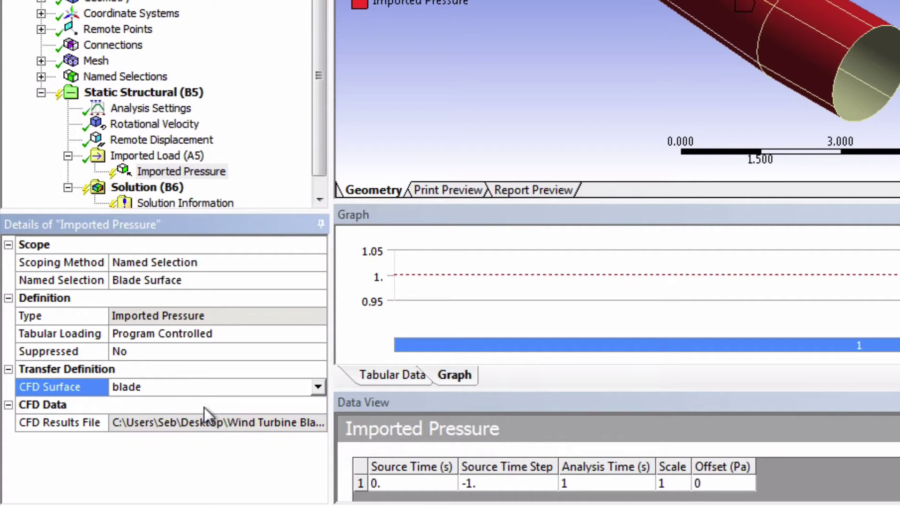
{"action": "right_click", "coordinate": [185, 172]}
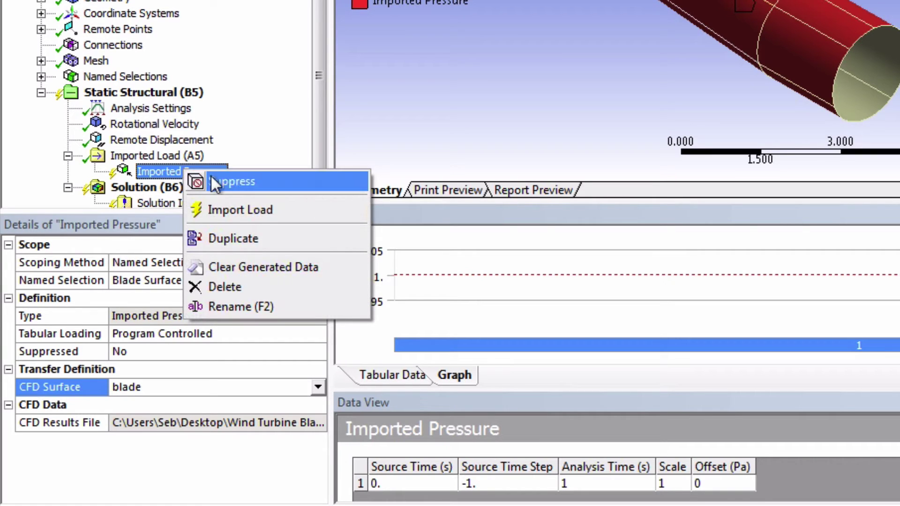
{"action": "left_click", "coordinate": [287, 211]}
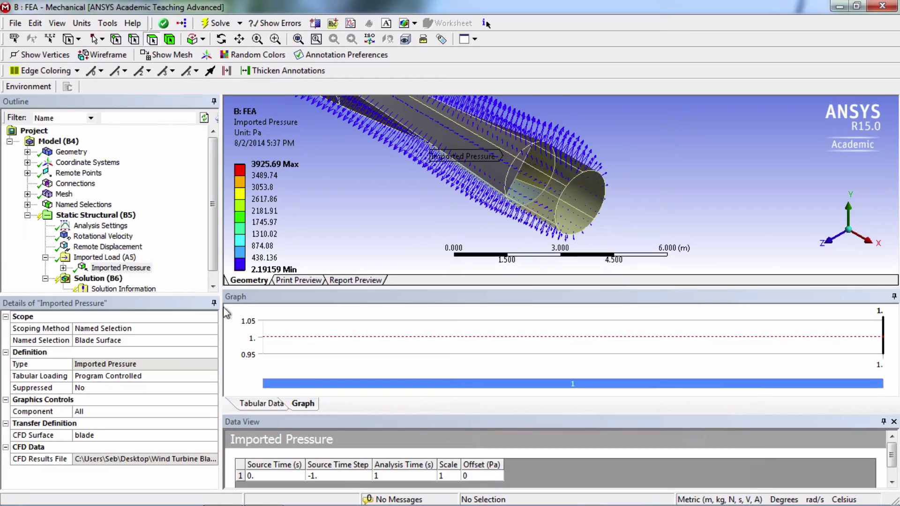
Examine the imported pressure vectors along the blade from the root end and from other angles.
{"action": "left_click_drag", "start_coordinate": [624, 368], "coordinate": [624, 376]}
{"action": "middle_click_drag", "start_coordinate": [695, 257], "coordinate": [643, 249]}
{"action": "middle_click_drag", "start_coordinate": [290, 144], "coordinate": [392, 202]}
{"action": "scroll", "coordinate": [392, 201], "scroll_direction": "down", "scroll_amount": 6}
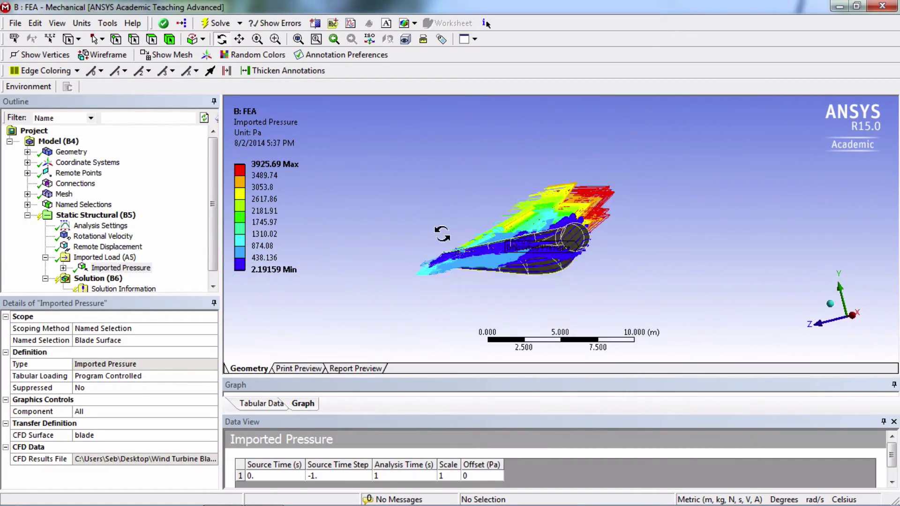
{"action": "middle_click_drag", "start_coordinate": [442, 237], "coordinate": [619, 205]}
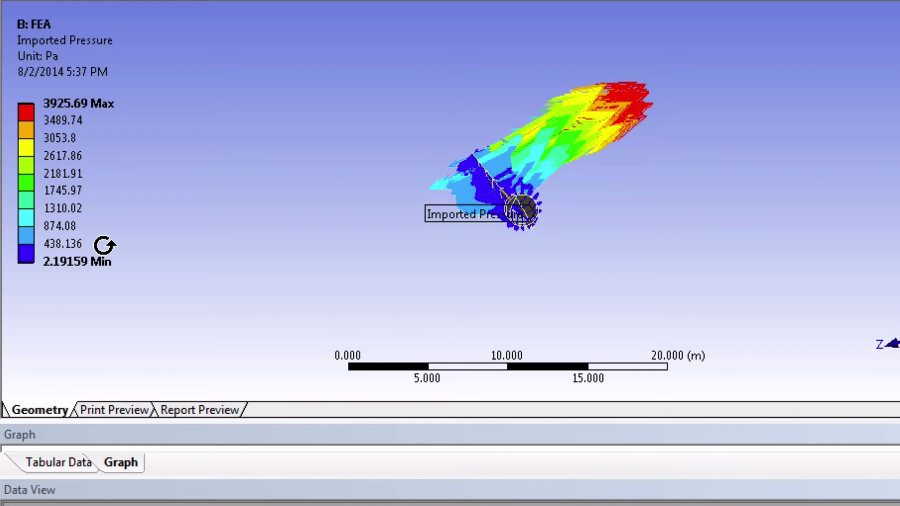
{"action": "left_click_drag", "start_coordinate": [105, 246], "coordinate": [136, 251]}
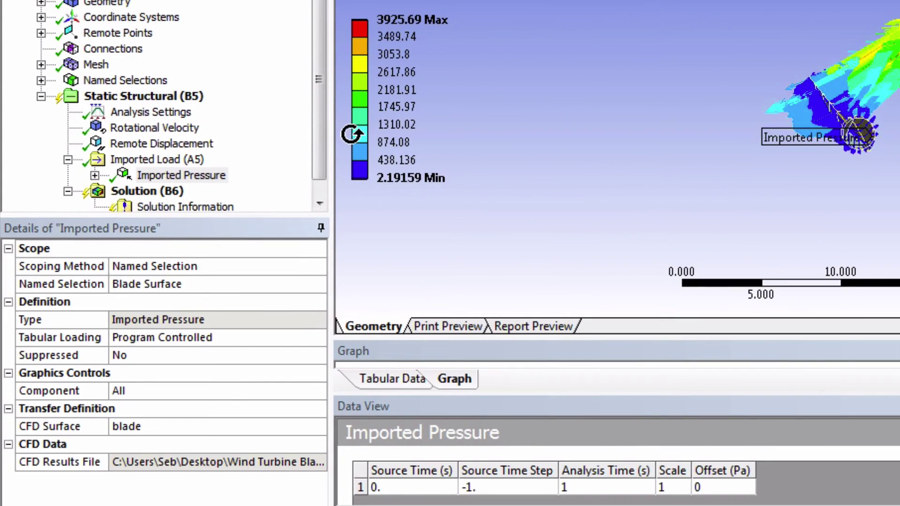
Open the Imported Load Transfer Summary and compare the CFD computed forces with the mapped forces and node mapping.
{"action": "left_click_drag", "start_coordinate": [314, 144], "coordinate": [309, 176]}
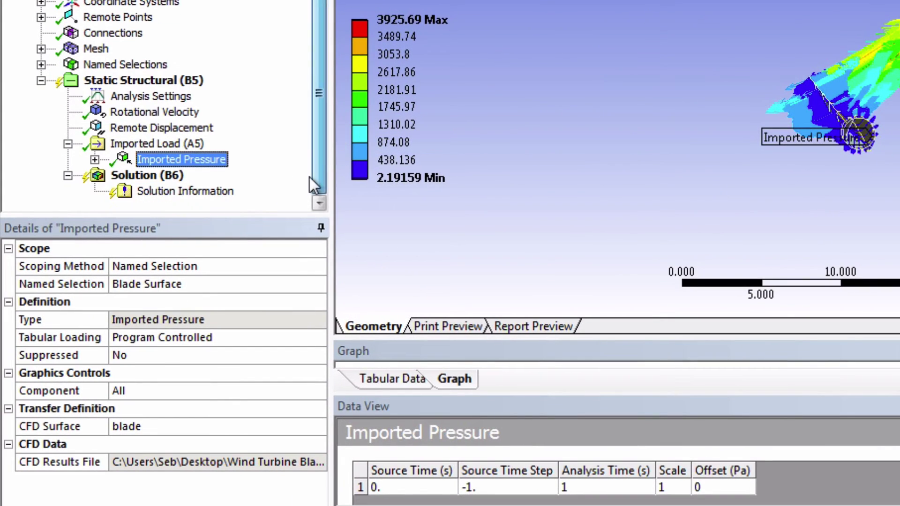
{"action": "left_click", "coordinate": [94, 160]}
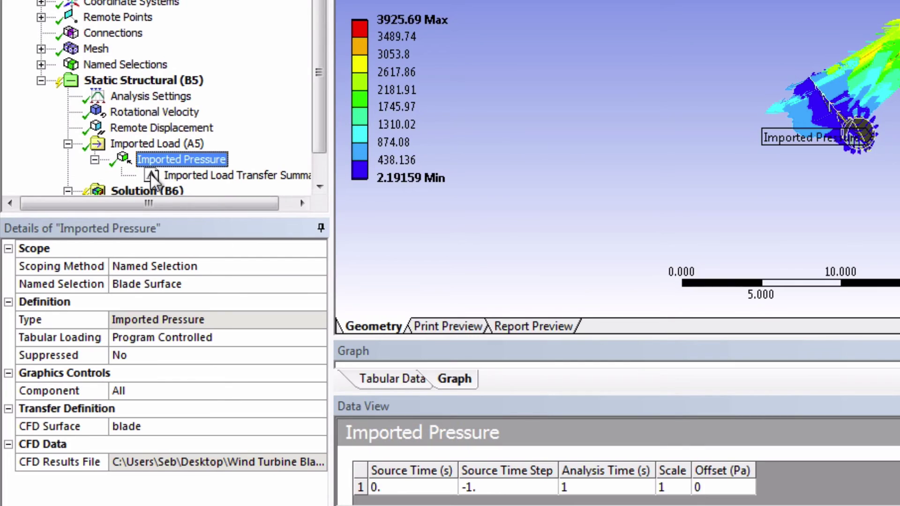
{"action": "left_click", "coordinate": [221, 186]}
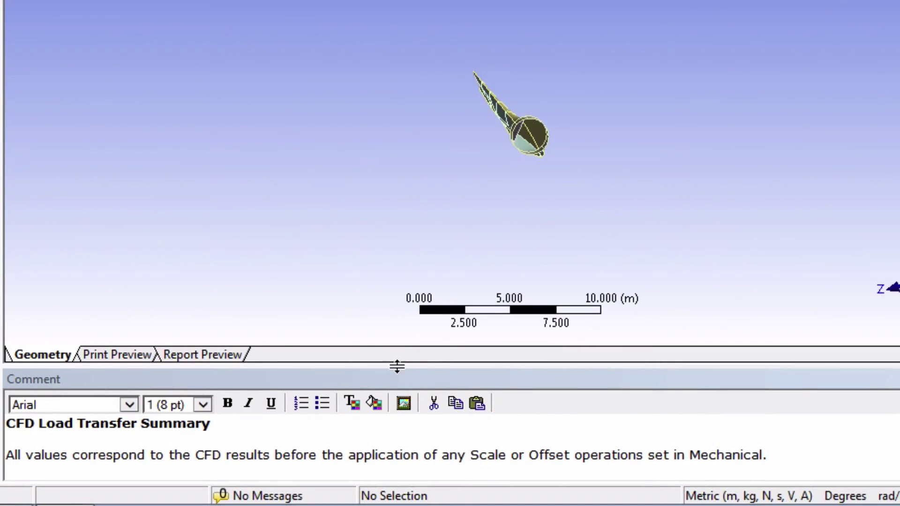
{"action": "left_click_drag", "start_coordinate": [398, 366], "coordinate": [420, 172]}
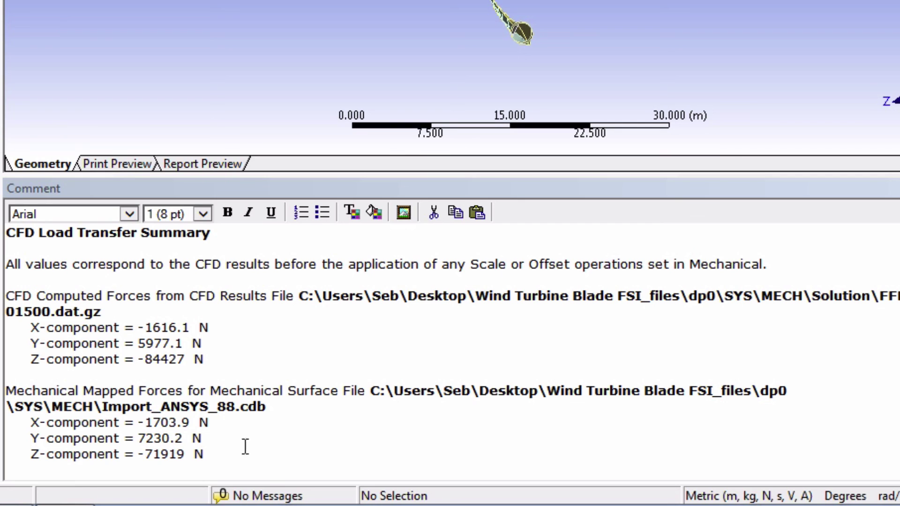
{"action": "left_click", "coordinate": [498, 423]}
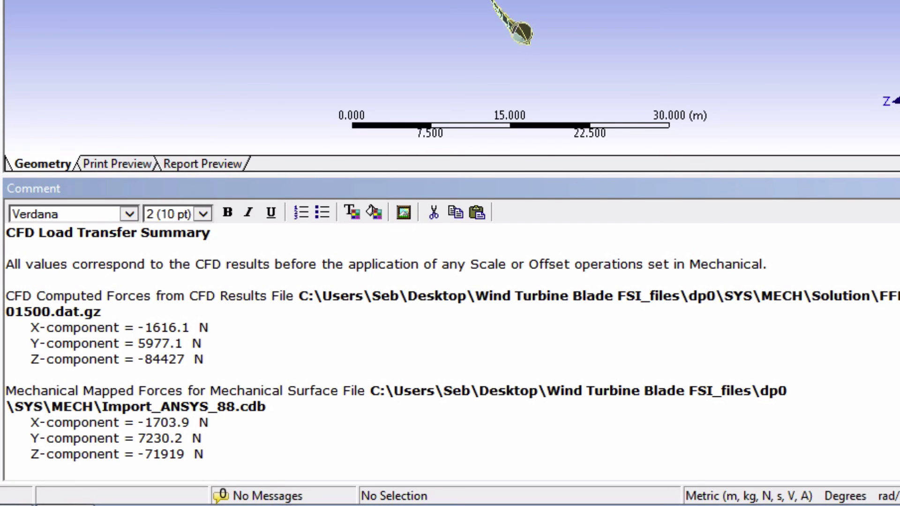
{"action": "scroll", "coordinate": [664, 385], "scroll_direction": "down", "scroll_amount": 1}
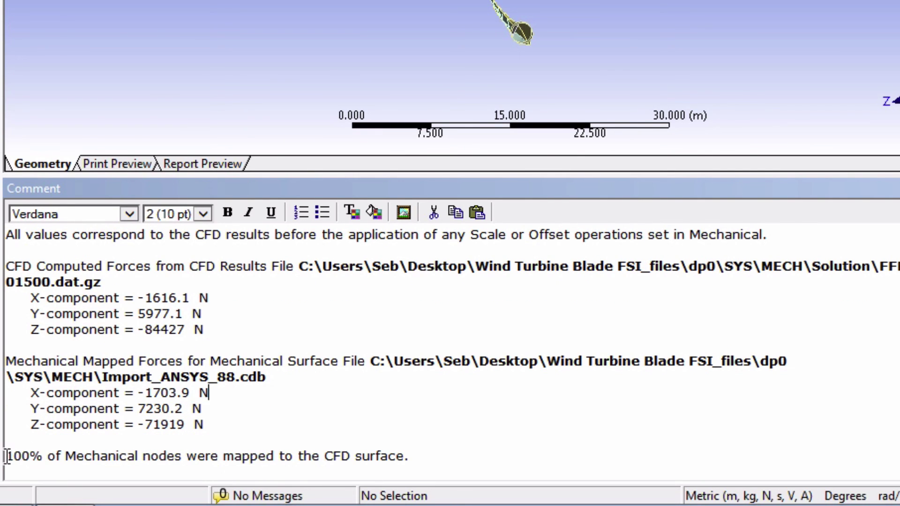